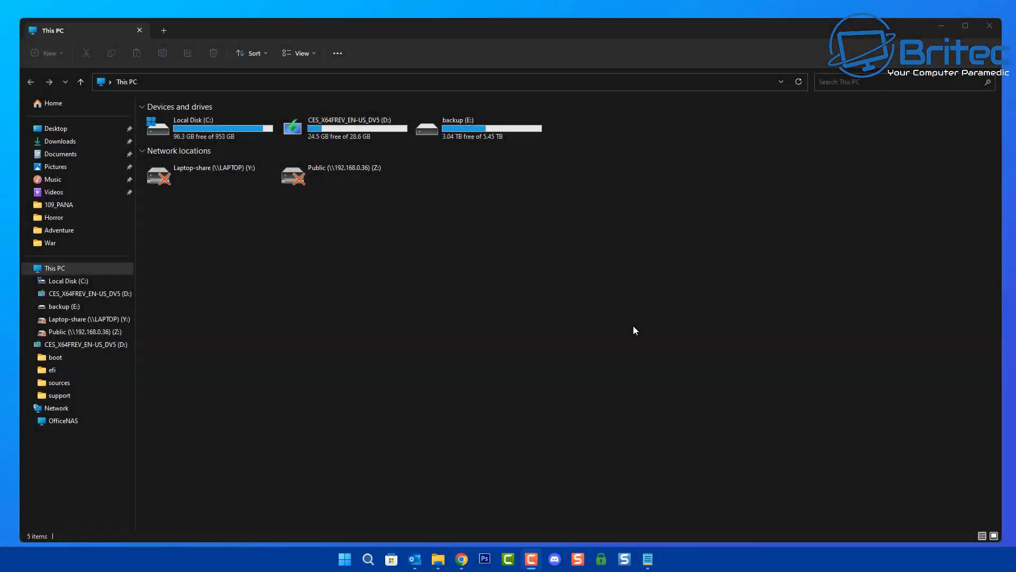
Open Format for the D: USB drive and set FAT32 with volume label 'bios'
{"action": "left_click", "coordinate": [345, 136]}
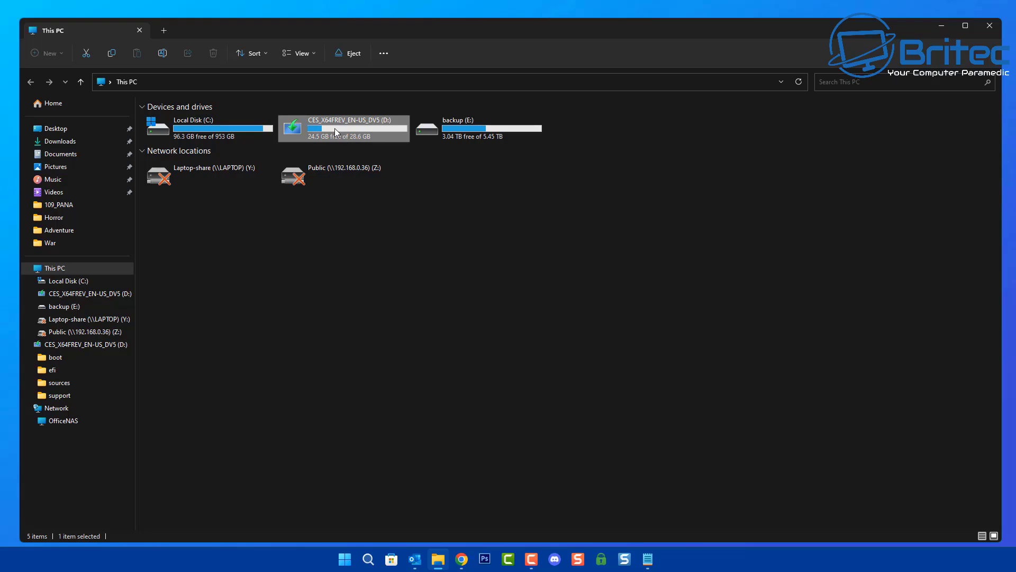
{"action": "right_click", "coordinate": [335, 129]}
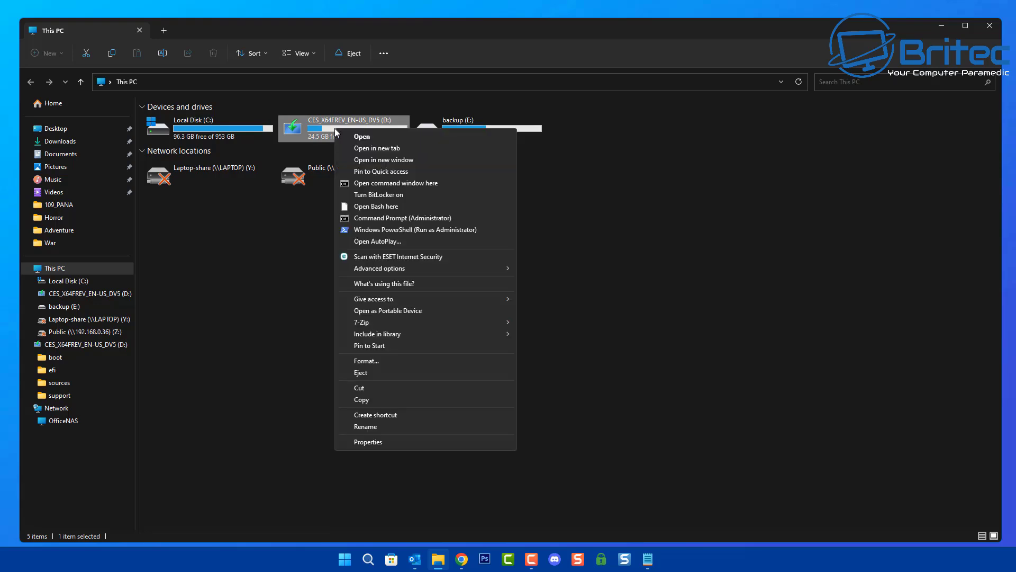
{"action": "left_click", "coordinate": [365, 360]}
{"action": "left_click_drag", "start_coordinate": [136, 172], "coordinate": [345, 162]}
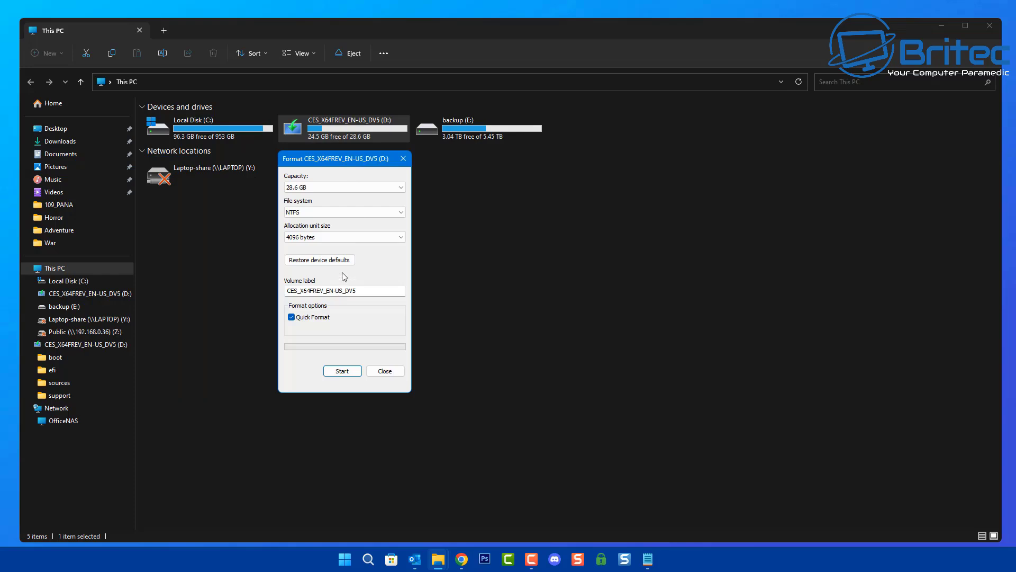
{"action": "left_click", "coordinate": [322, 212]}
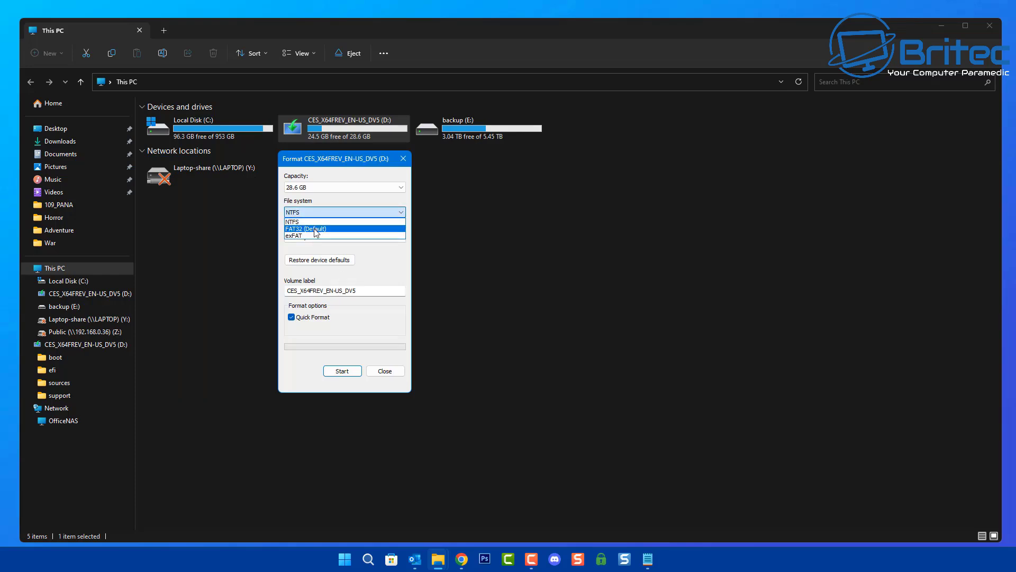
{"action": "left_click", "coordinate": [316, 229]}
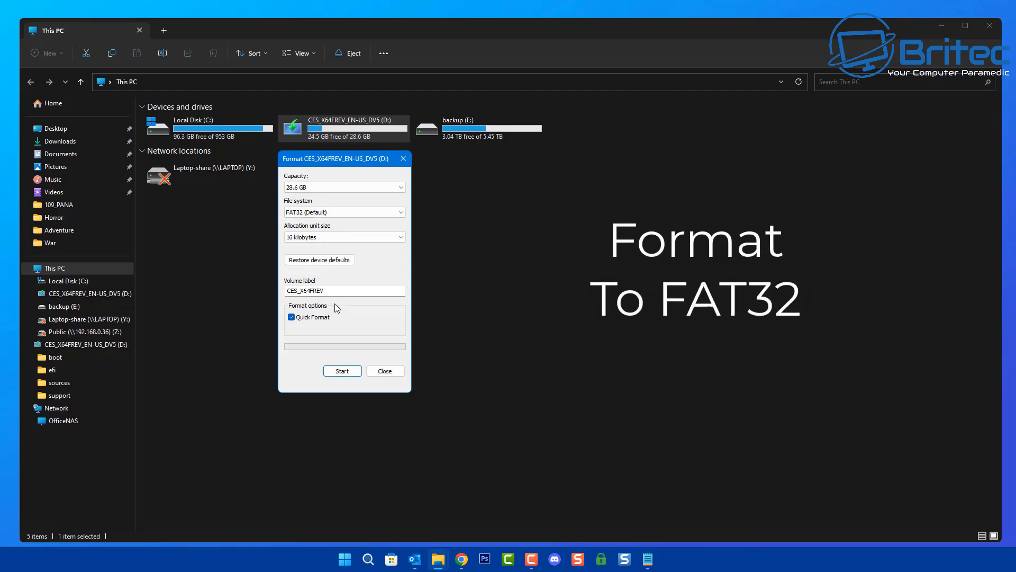
{"action": "left_click_drag", "start_coordinate": [331, 291], "coordinate": [250, 290]}
{"action": "type", "text": "bios"}
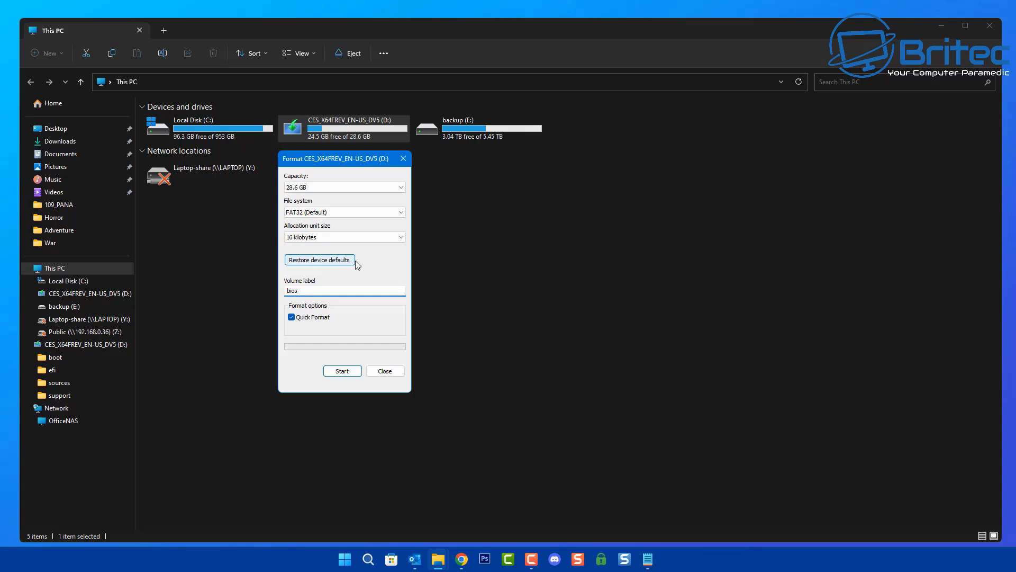
Run the format on D:, confirming the data-erase warning, and close the Format window
{"action": "left_click", "coordinate": [342, 371]}
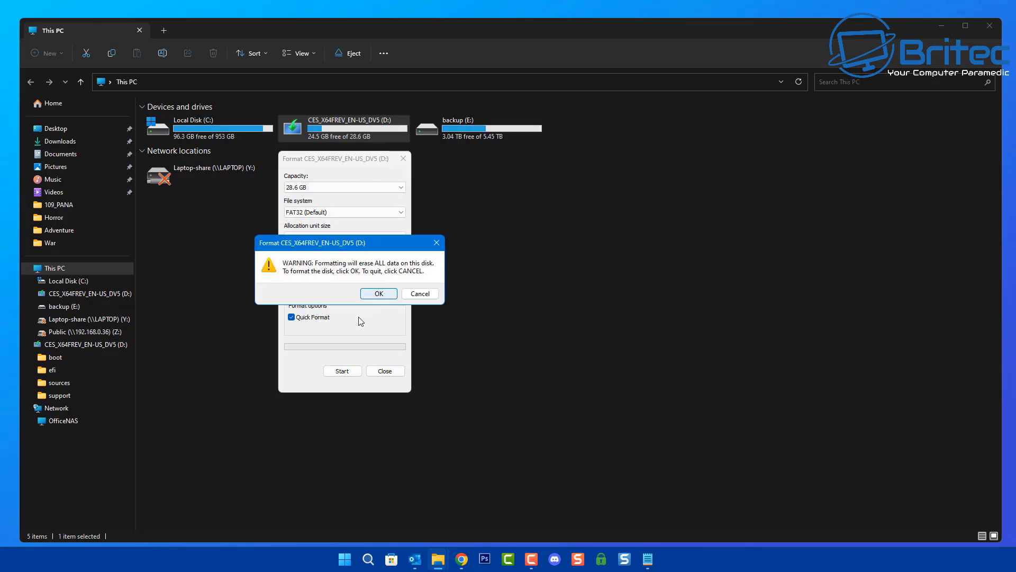
{"action": "left_click", "coordinate": [377, 294]}
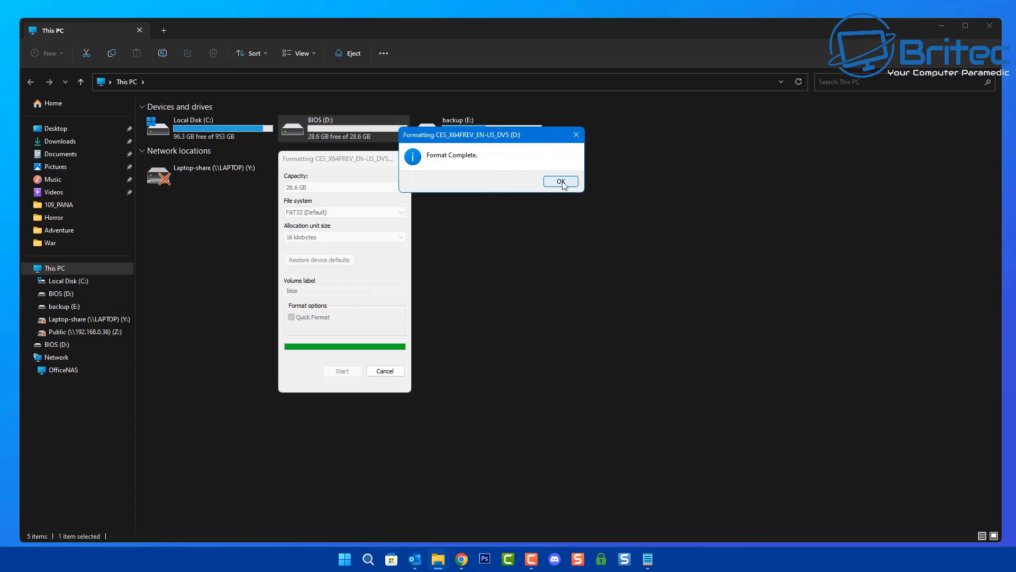
{"action": "left_click", "coordinate": [561, 181]}
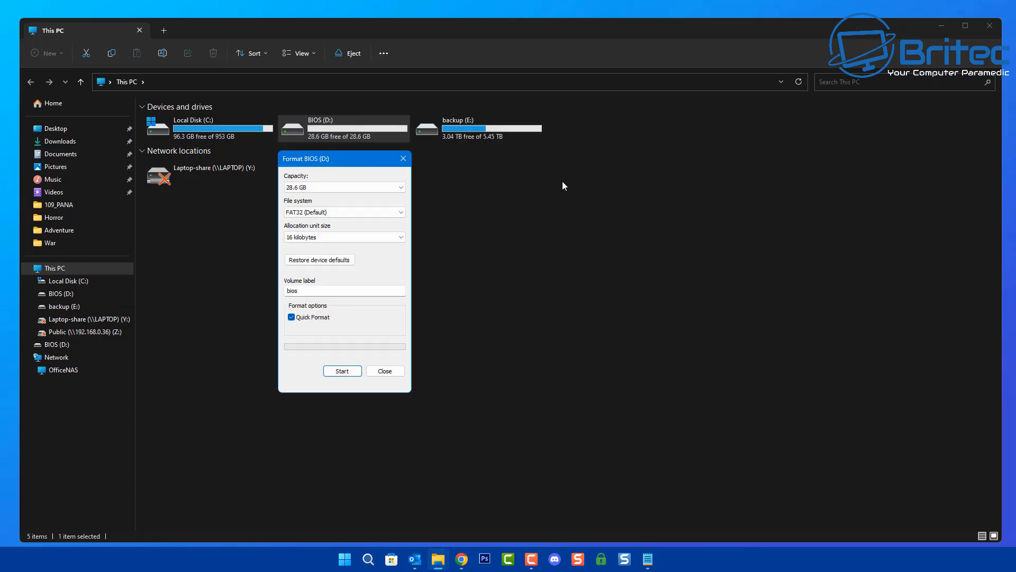
{"action": "left_click", "coordinate": [403, 159]}
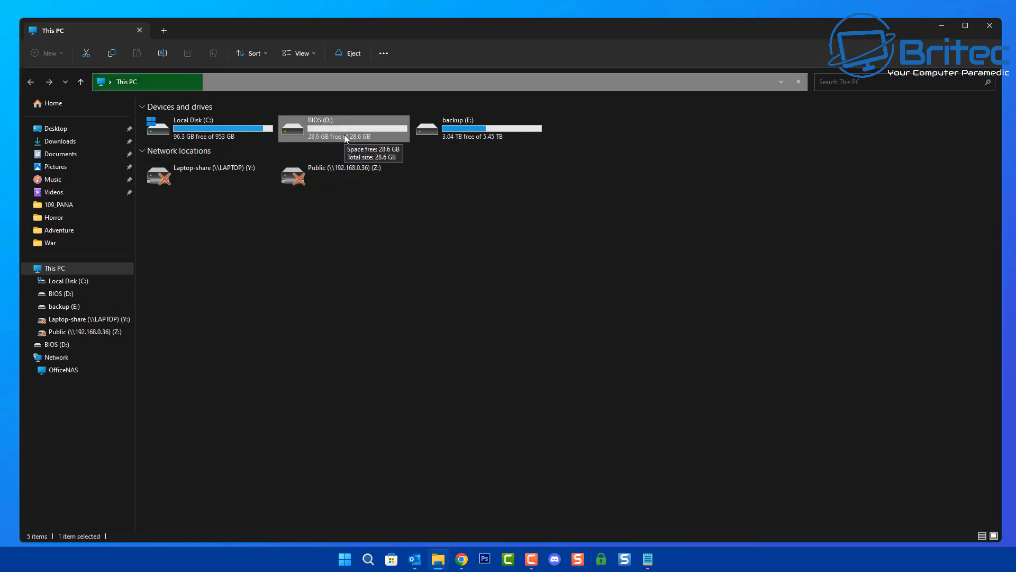
Close File Explorer and go to the Driver & Utility section of the ROG STRIX B650E-I GAMING WIFI support page
{"action": "left_click", "coordinate": [986, 30]}
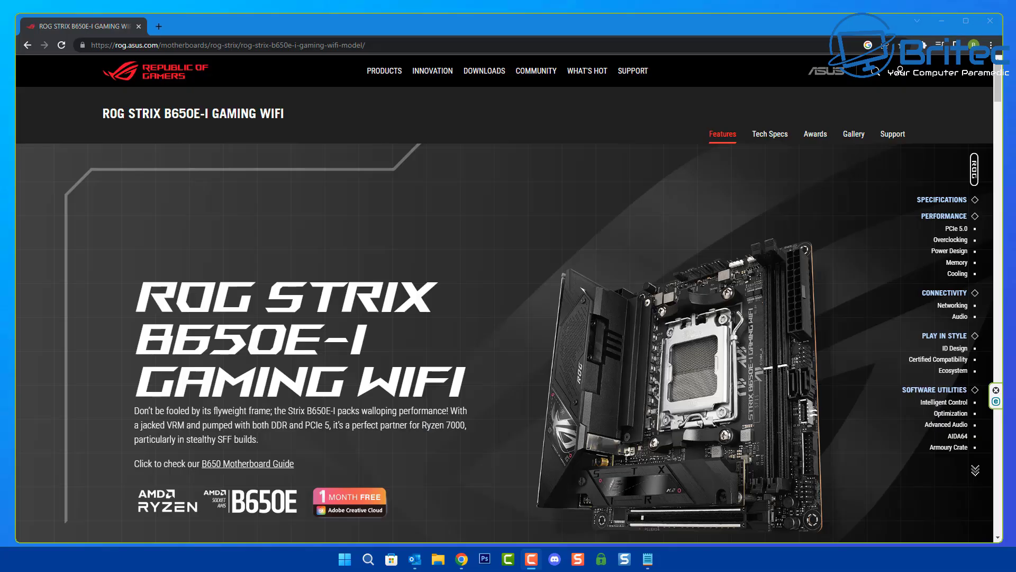
{"action": "scroll", "coordinate": [985, 85], "scroll_direction": "down", "scroll_amount": 1}
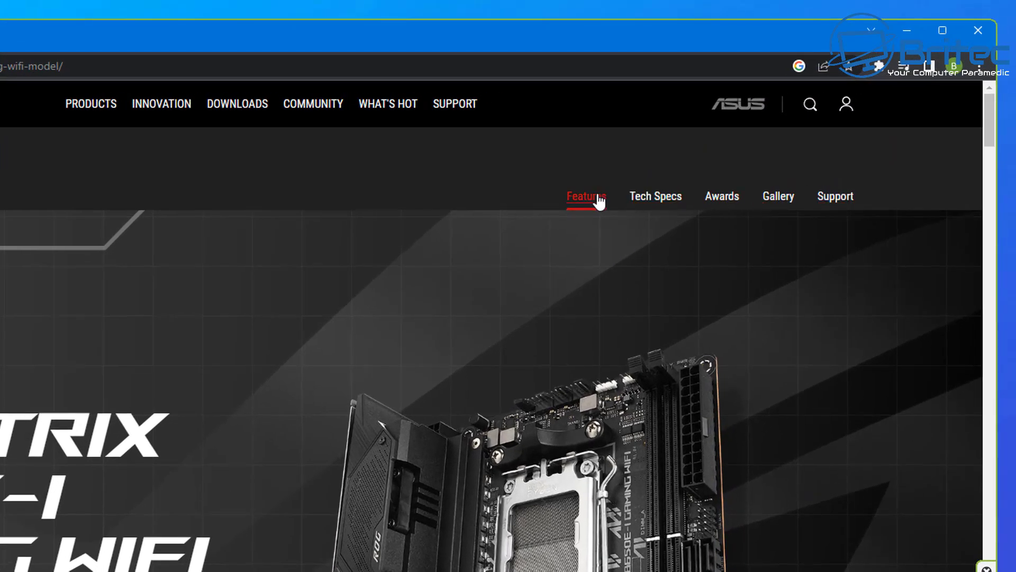
{"action": "left_click", "coordinate": [834, 204]}
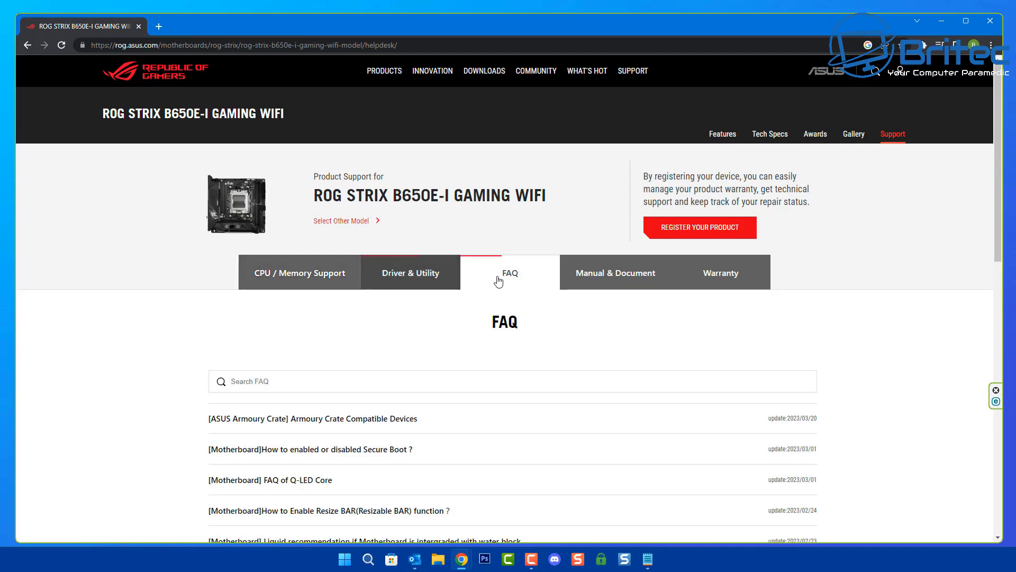
{"action": "left_click", "coordinate": [337, 284]}
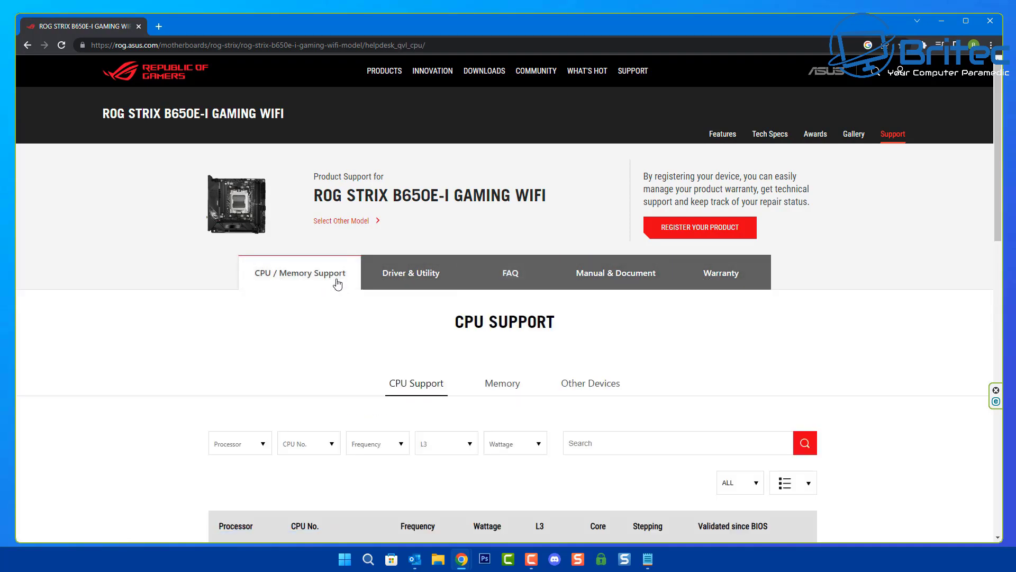
{"action": "left_click", "coordinate": [393, 281]}
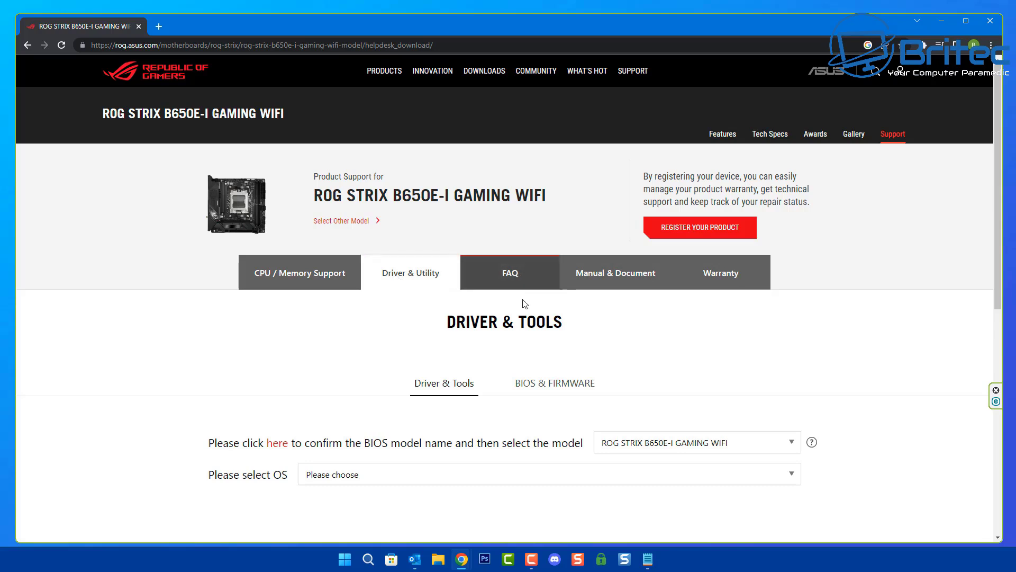
Select the ROG STRIX B650E-I GAMING WIFI model under BIOS & FIRMWARE and show all BIOS versions
{"action": "left_click", "coordinate": [544, 391]}
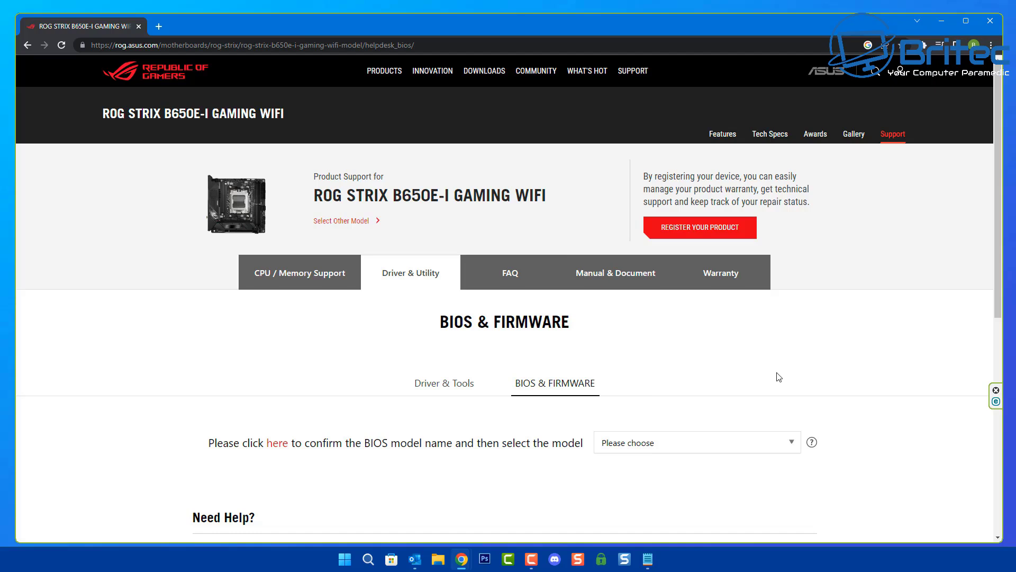
{"action": "scroll", "coordinate": [778, 376], "scroll_direction": "down", "scroll_amount": 1}
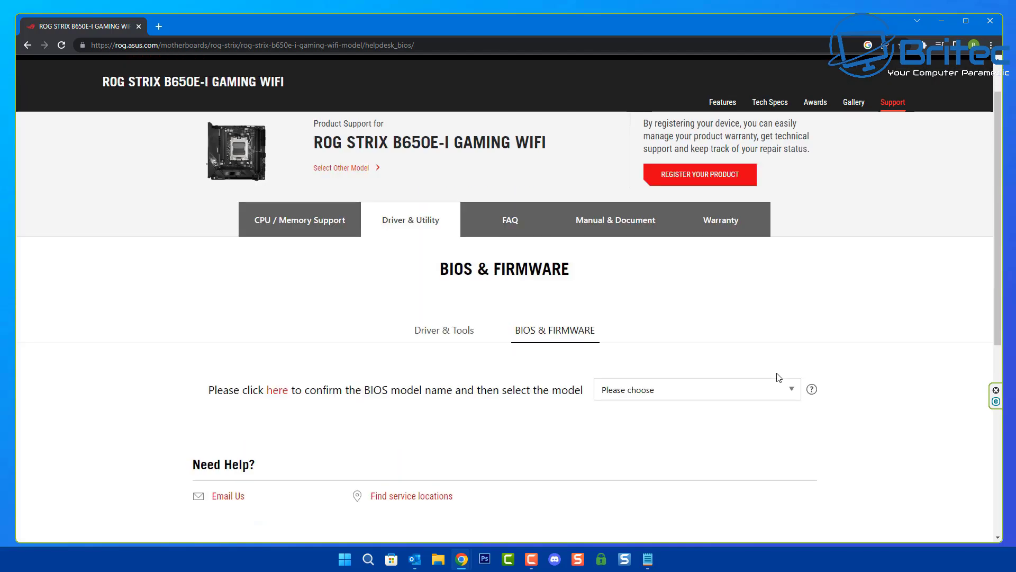
{"action": "left_click", "coordinate": [715, 395]}
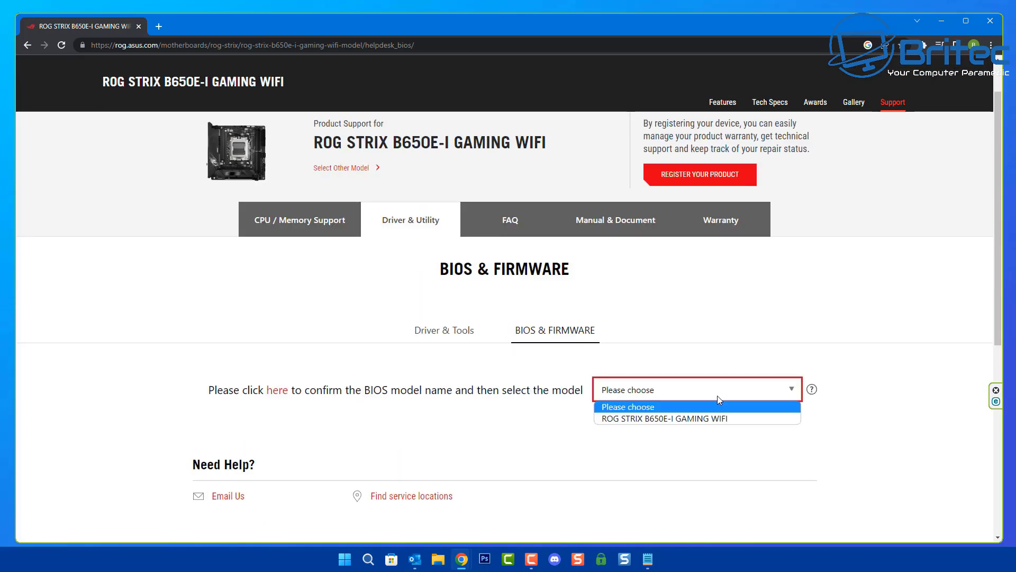
{"action": "left_click", "coordinate": [701, 420]}
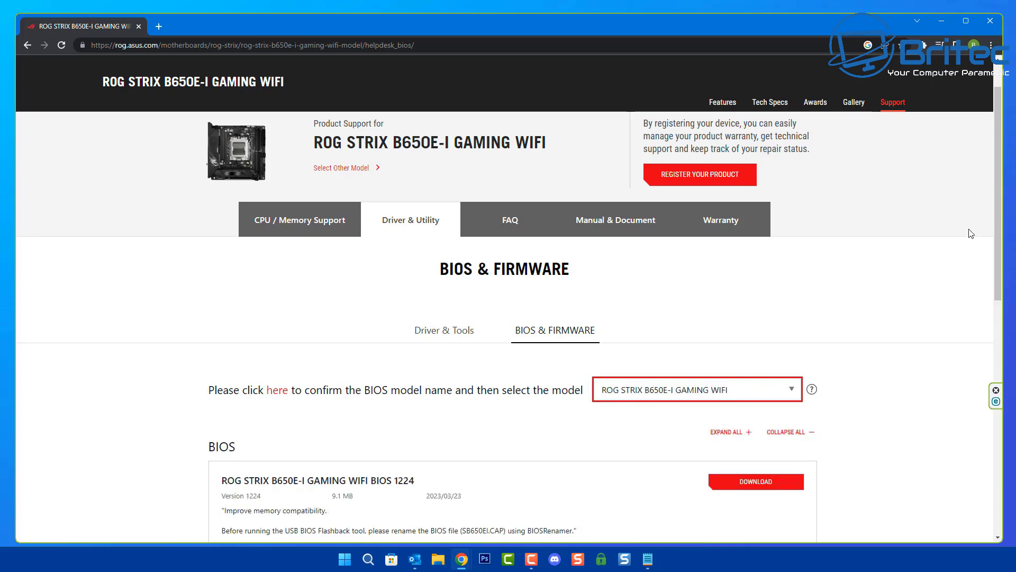
{"action": "left_click_drag", "start_coordinate": [1000, 181], "coordinate": [1000, 243]}
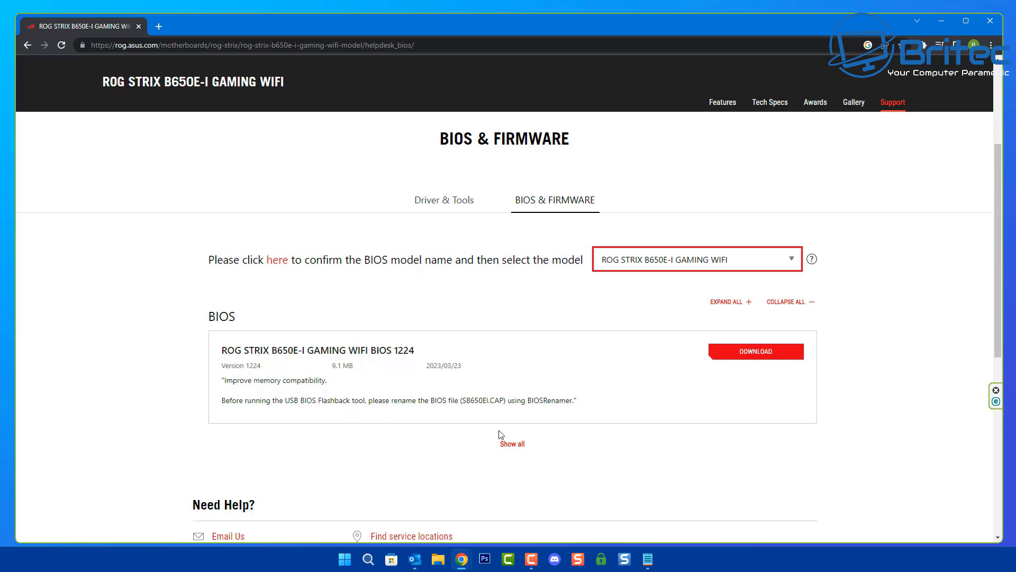
{"action": "left_click", "coordinate": [511, 446]}
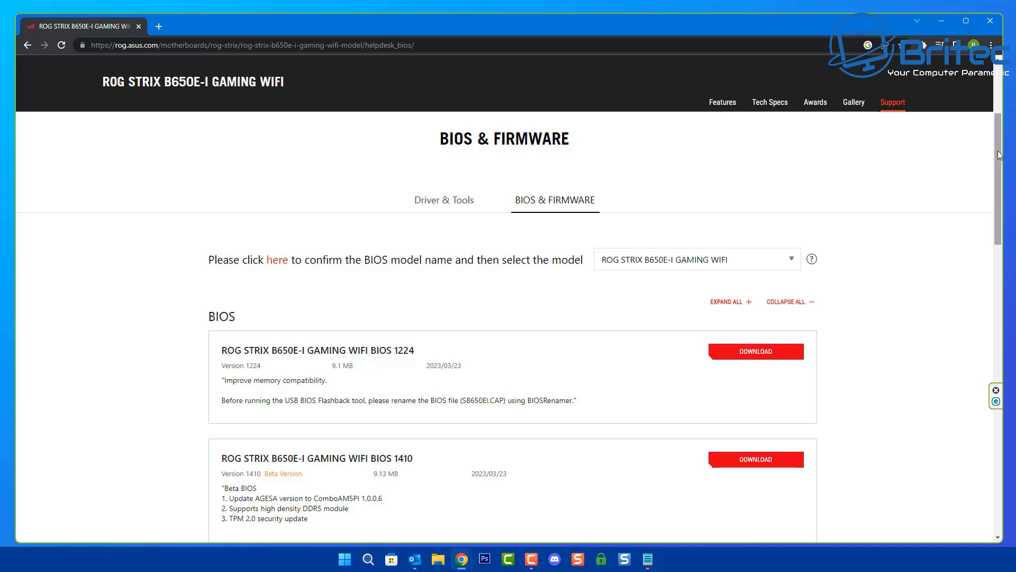
{"action": "left_click_drag", "start_coordinate": [998, 155], "coordinate": [1000, 202]}
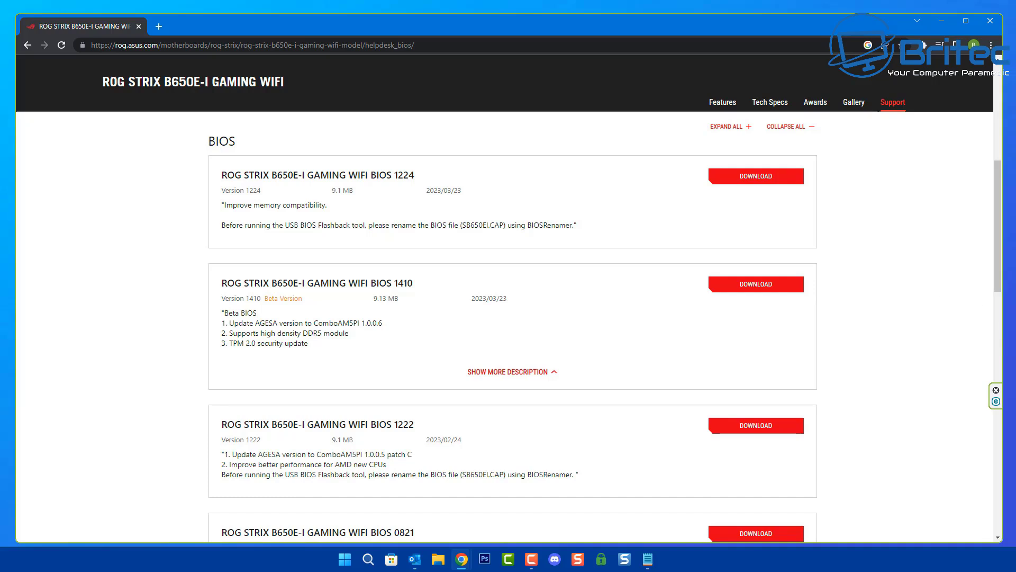
{"action": "key", "text": "alt+Tab"}
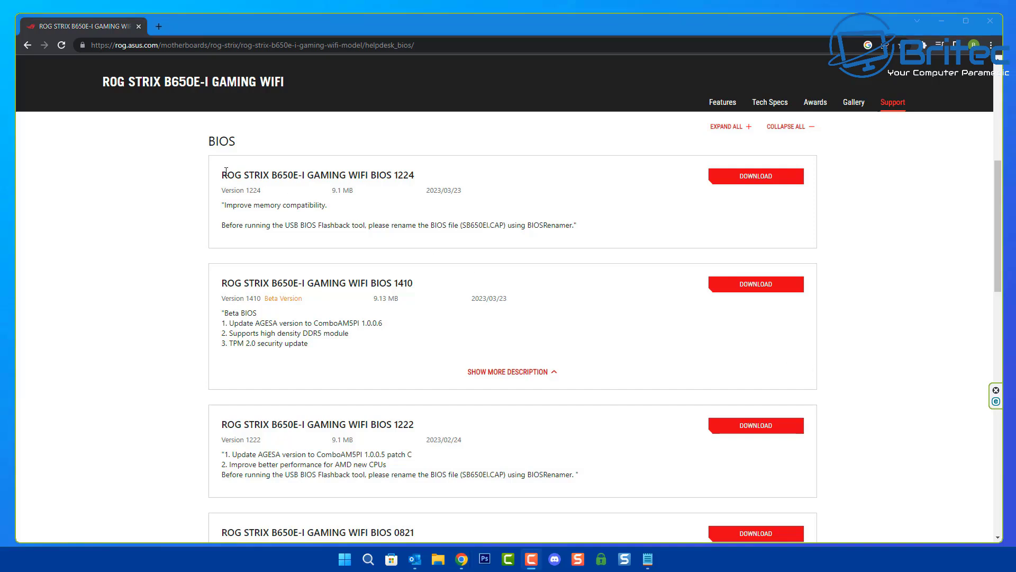
{"action": "left_click_drag", "start_coordinate": [226, 171], "coordinate": [422, 186]}
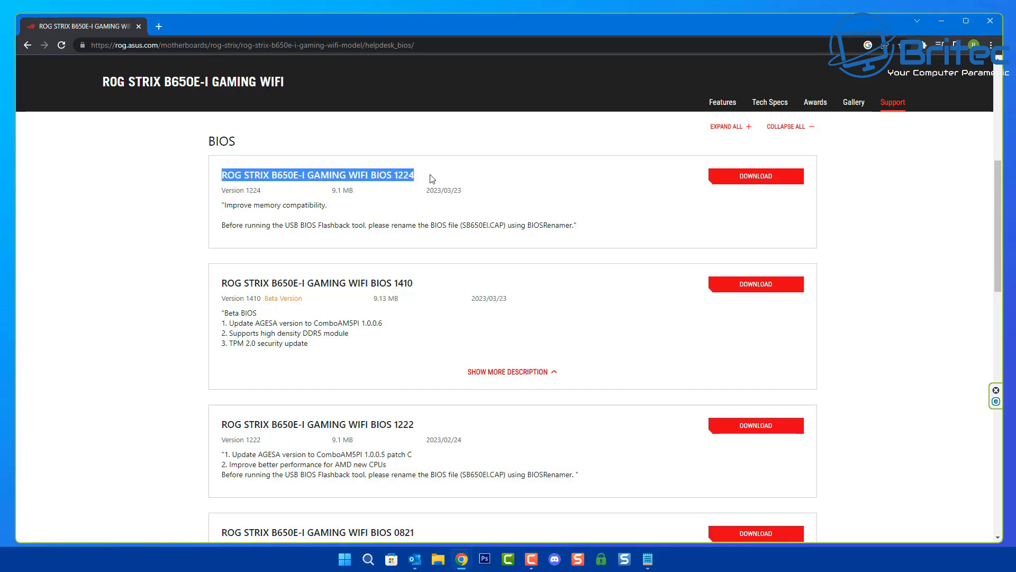
{"action": "left_click", "coordinate": [422, 243]}
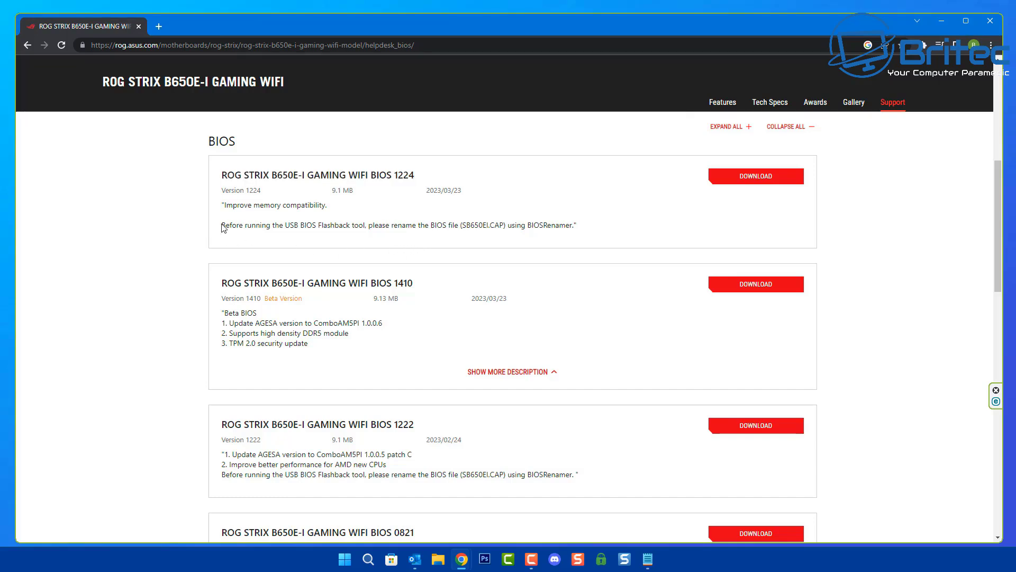
{"action": "left_click_drag", "start_coordinate": [223, 225], "coordinate": [583, 230]}
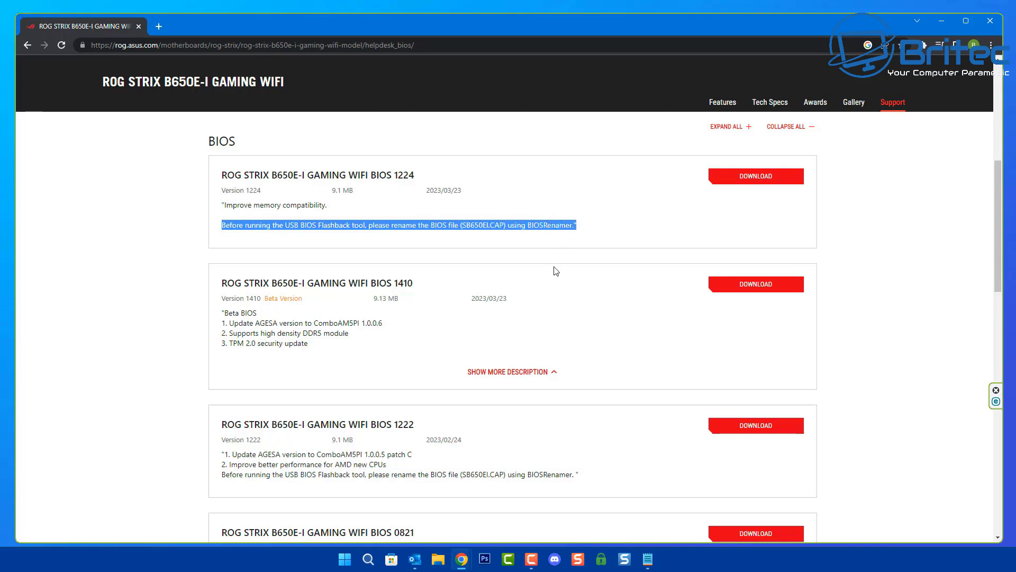
{"action": "left_click", "coordinate": [583, 244]}
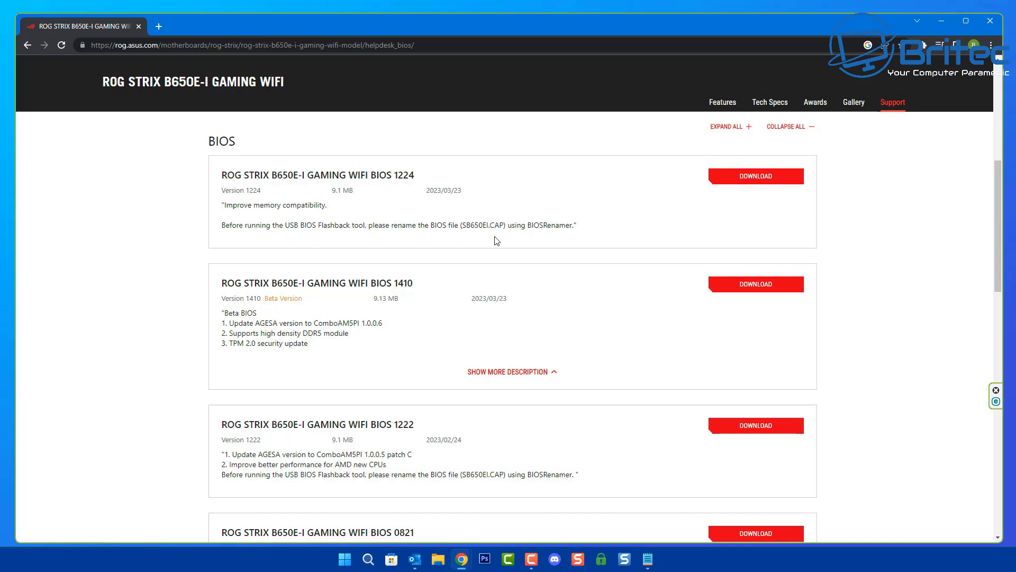
Download the BIOS 1224 zip and open it from the download shelf
{"action": "left_click", "coordinate": [738, 180]}
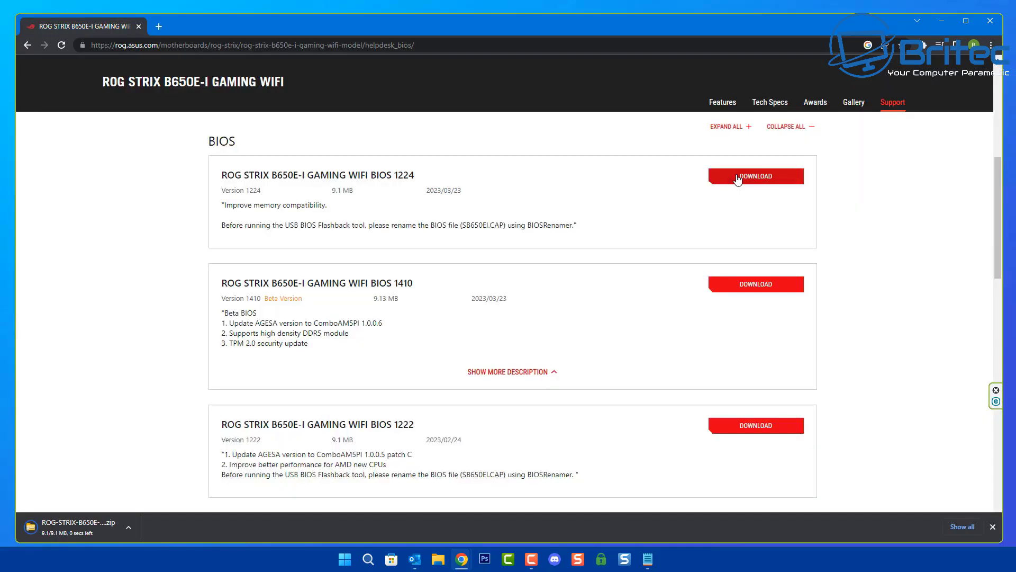
{"action": "left_click", "coordinate": [70, 530]}
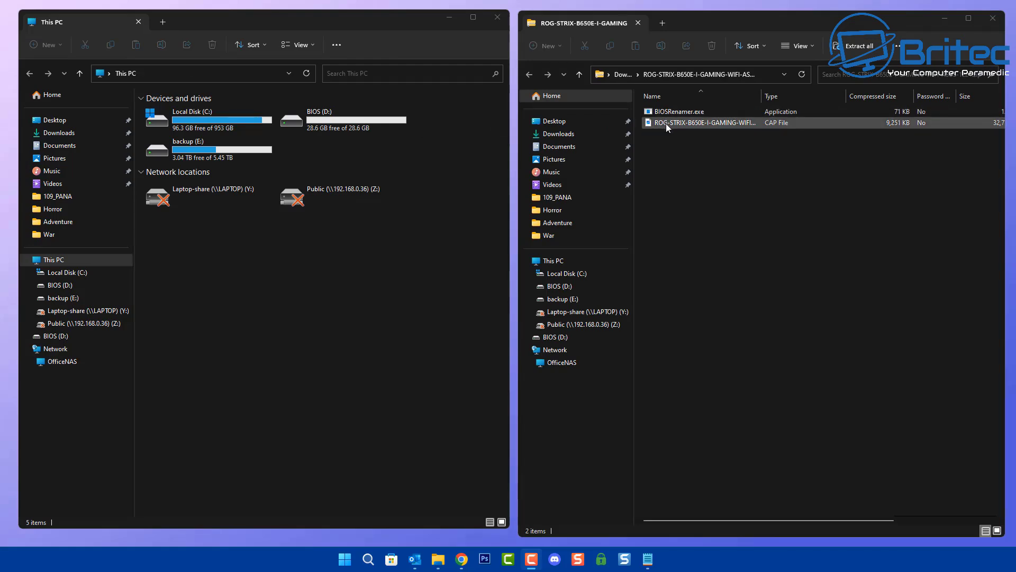
Copy BIOSRenamer.exe and the 1224 CAP file from the zip onto BIOS (D:)
{"action": "double_click", "coordinate": [342, 126]}
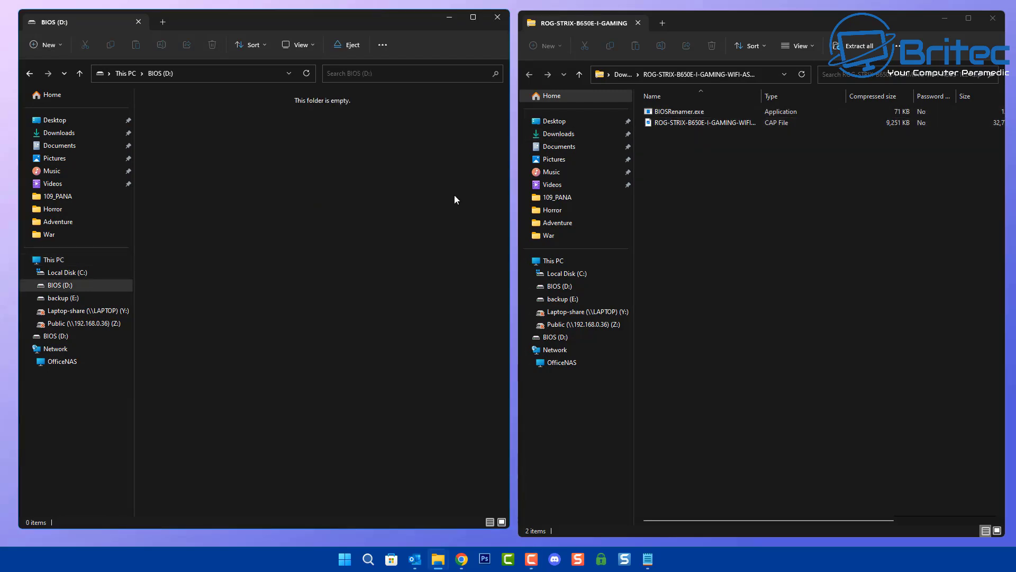
{"action": "left_click_drag", "start_coordinate": [745, 167], "coordinate": [332, 153]}
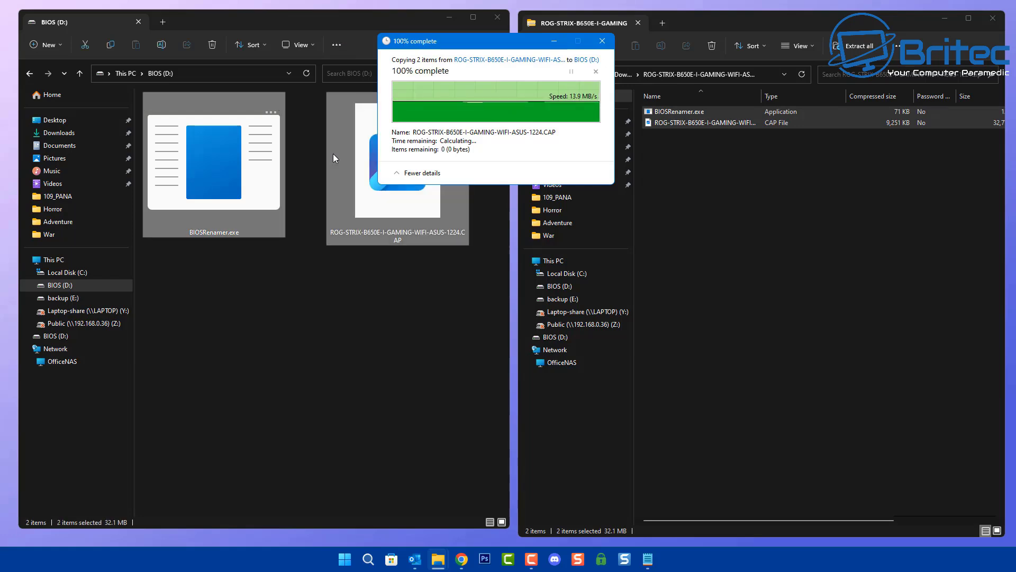
{"action": "left_click", "coordinate": [305, 300]}
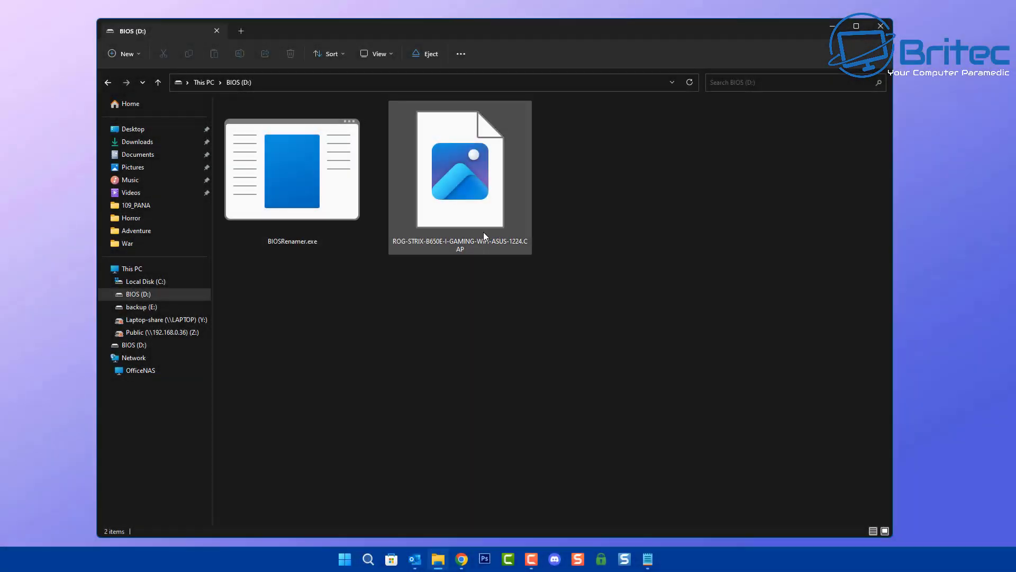
Run BIOSRenamer.exe on BIOS (D:) to rename the CAP file to SB650EI.CAP, then dismiss its console
{"action": "double_click", "coordinate": [280, 189]}
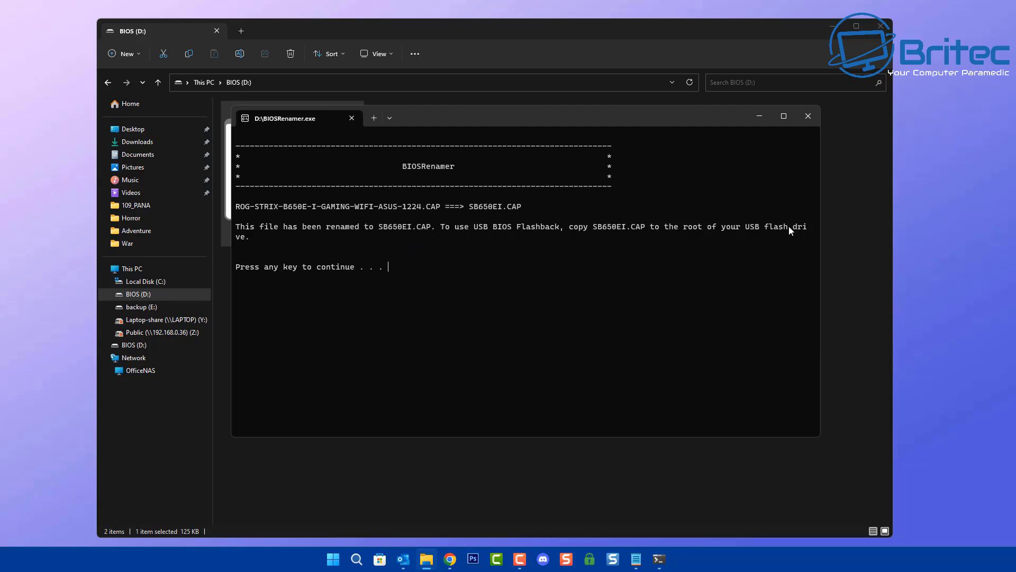
{"action": "key", "text": "Return"}
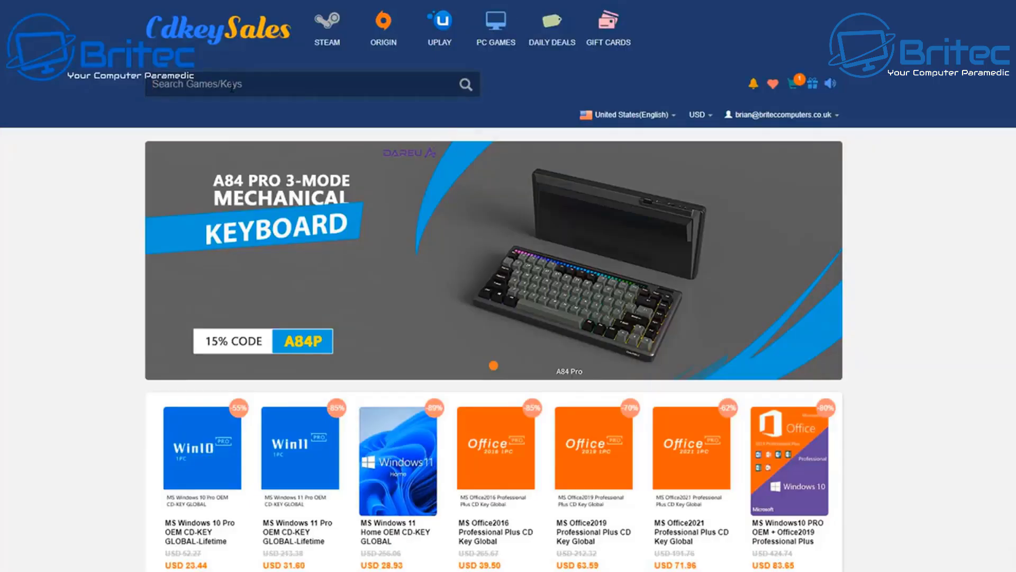
Search for 'windows 10' and start buying the MS Windows 10 Pro OEM key
{"action": "type", "text": "windows"}
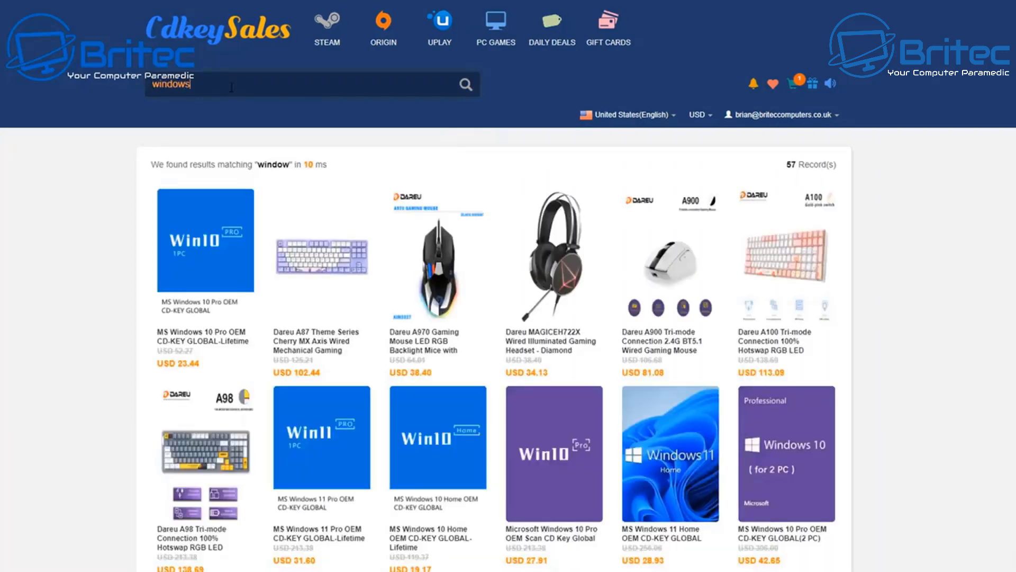
{"action": "type", "text": " 10"}
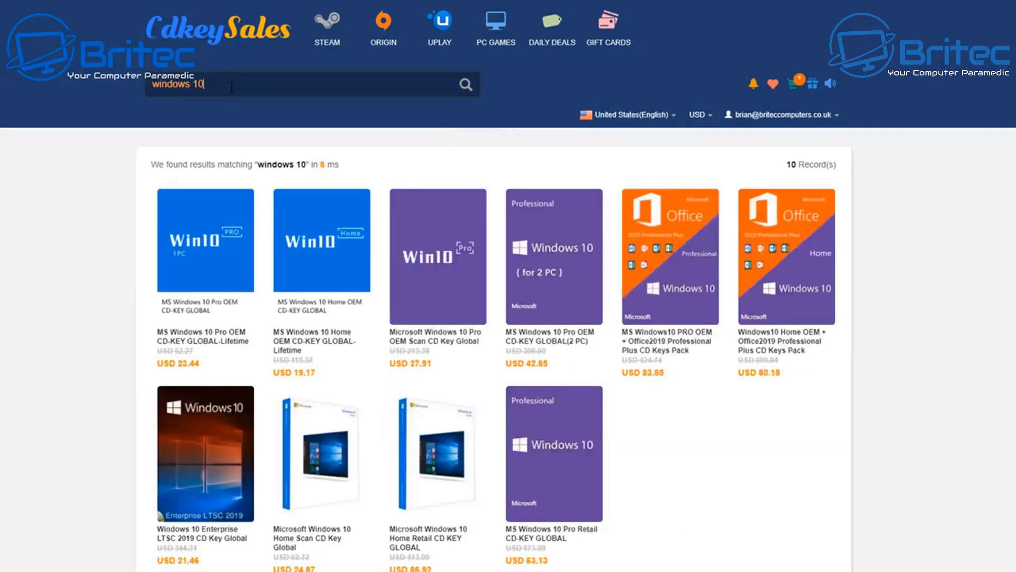
{"action": "left_click", "coordinate": [210, 276]}
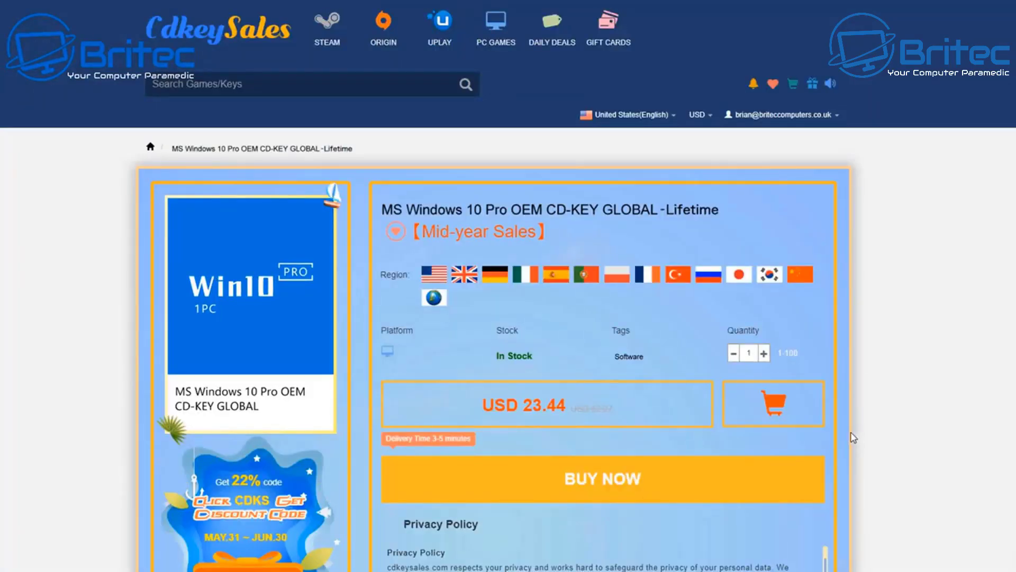
{"action": "scroll", "coordinate": [808, 437], "scroll_direction": "down", "scroll_amount": 1}
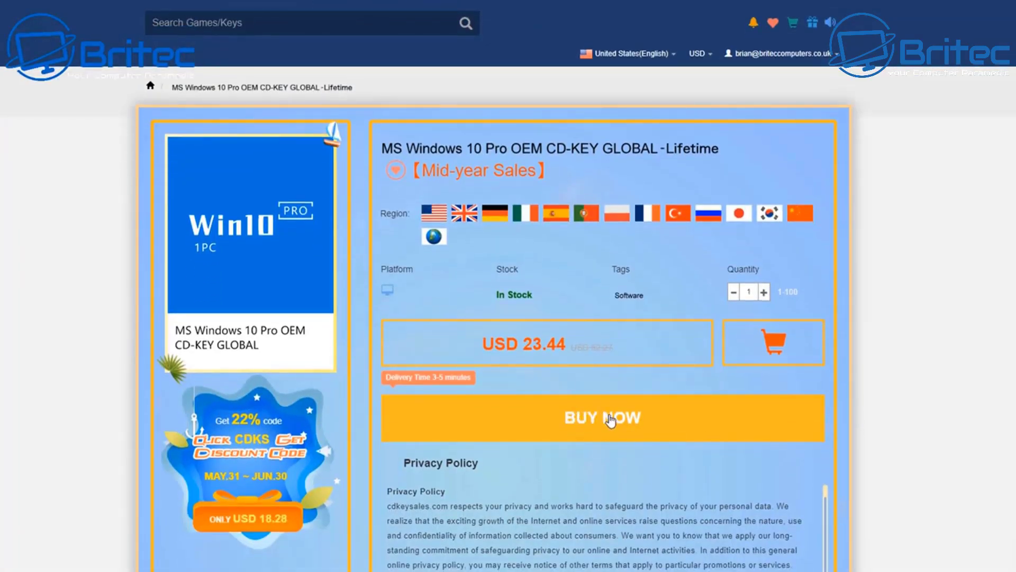
{"action": "left_click", "coordinate": [609, 418]}
Apply promotion code BR09, bringing the order total to USD 16.41
{"action": "left_click", "coordinate": [263, 409]}
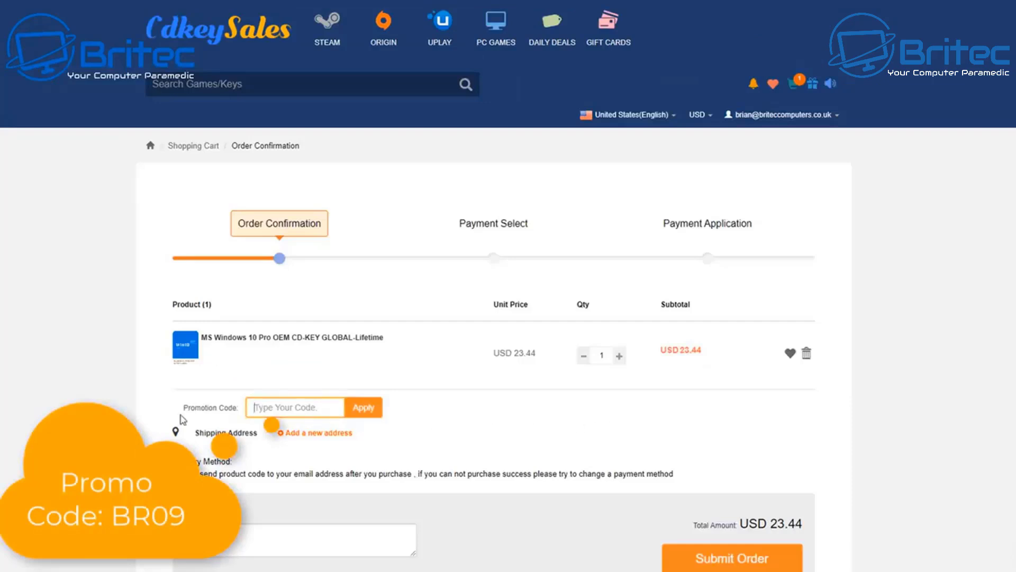
{"action": "type", "text": "BR09"}
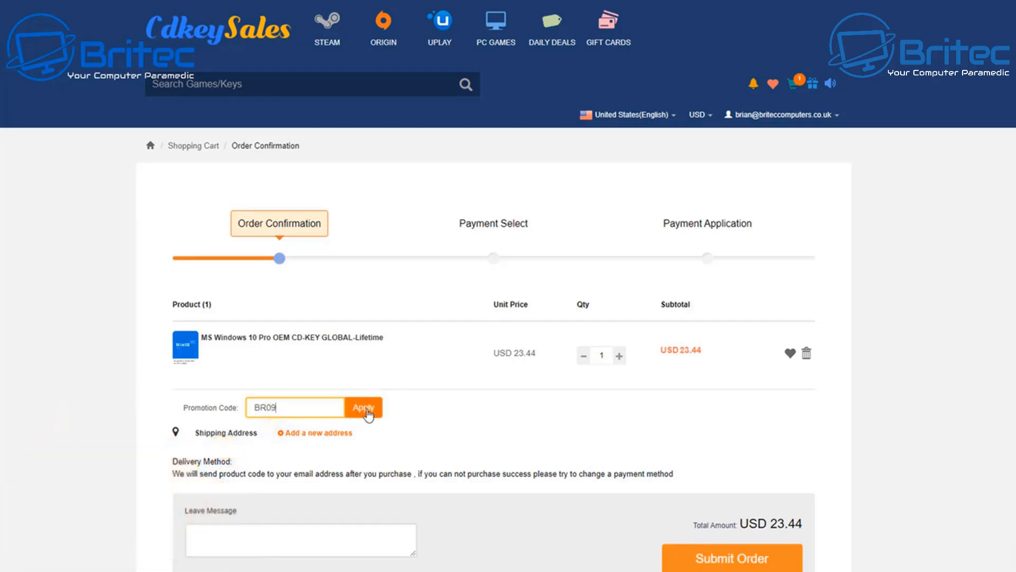
{"action": "left_click", "coordinate": [367, 412]}
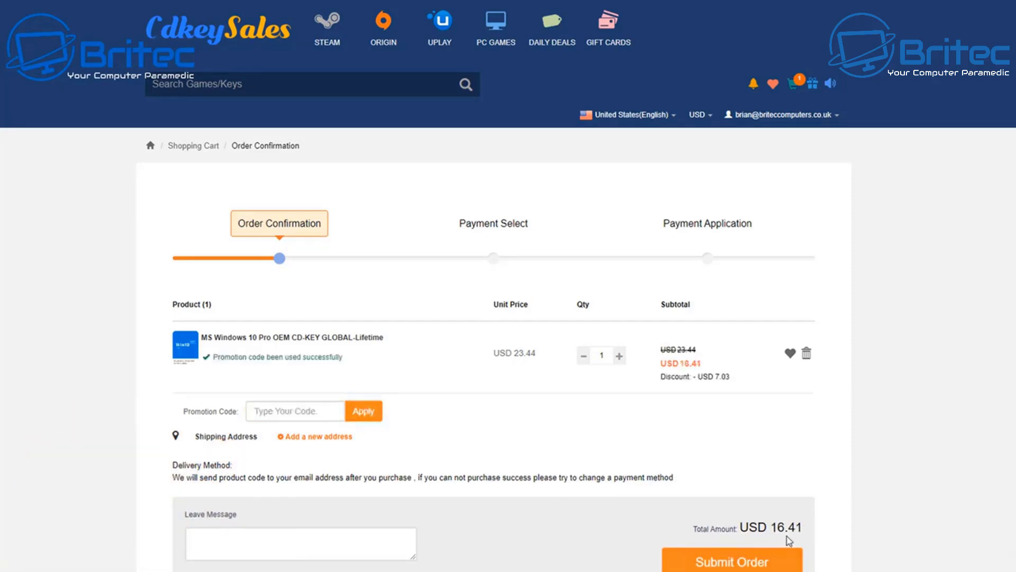